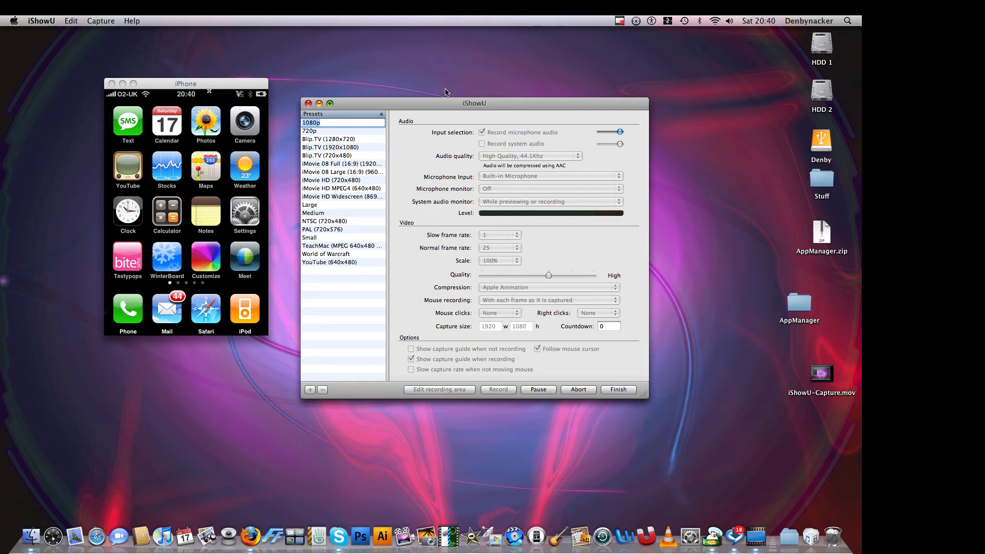
Step: Minimise the iShowU recording window and switch to the Chicken of the VNC iPhone window
{"action": "key", "text": "super+m"}
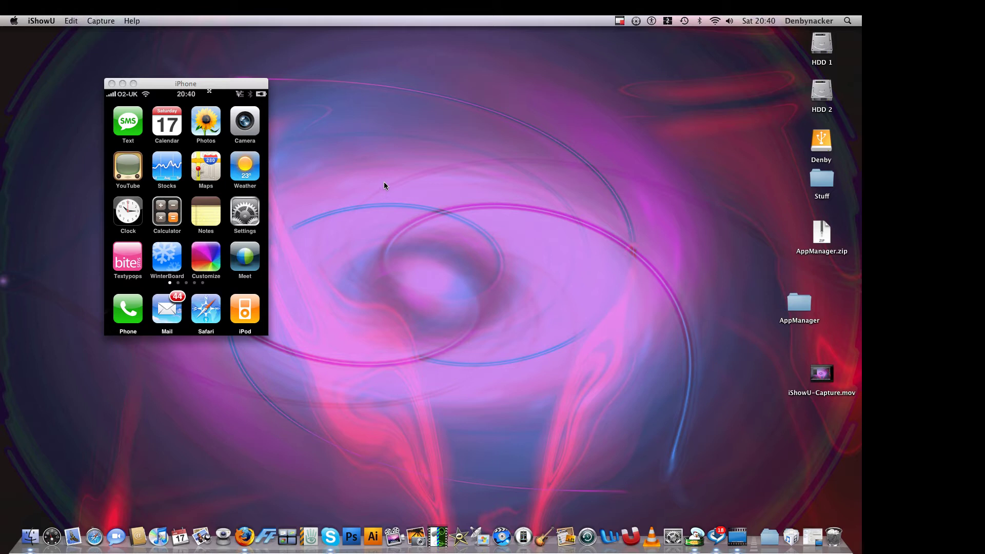
{"action": "key", "text": "super+Tab"}
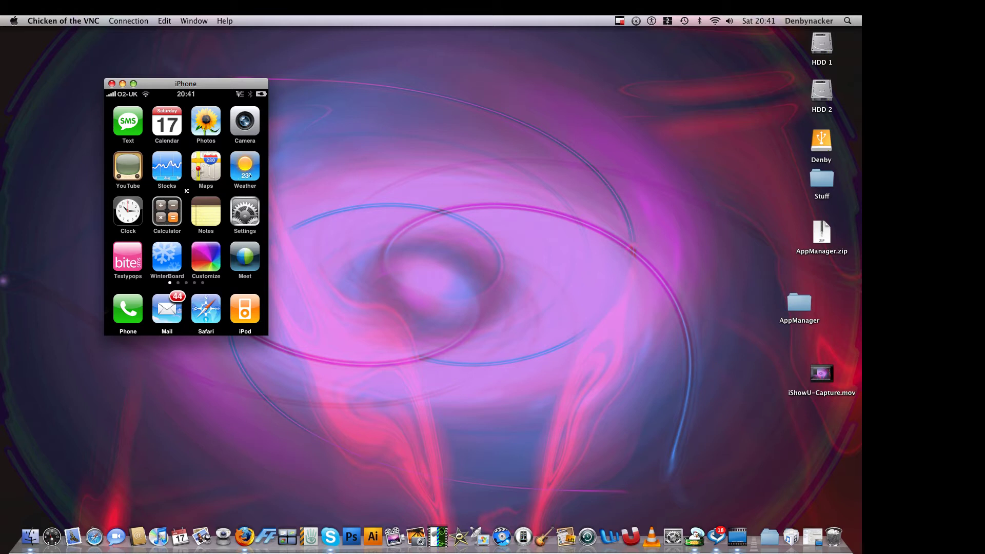
Step: Swipe the iPhone home screen to page 2, back to page 1, then to page 2 again
{"action": "left_click_drag", "start_coordinate": [187, 191], "coordinate": [119, 190]}
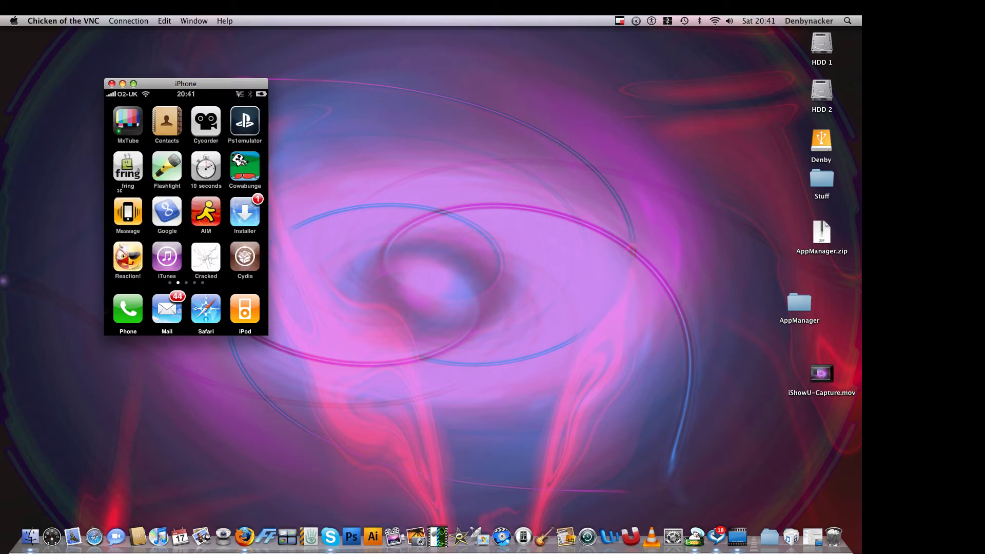
{"action": "left_click_drag", "start_coordinate": [119, 190], "coordinate": [186, 190]}
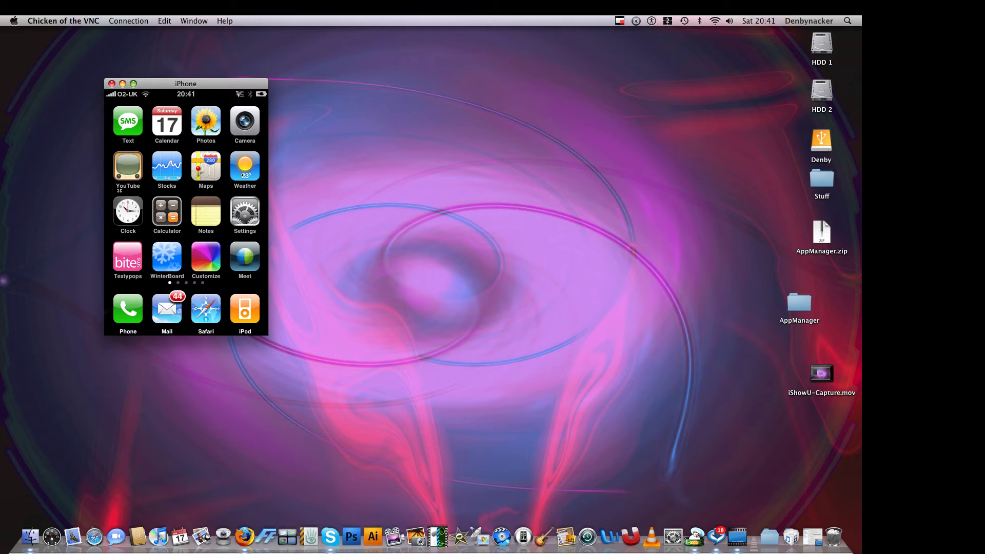
{"action": "left_click_drag", "start_coordinate": [232, 189], "coordinate": [120, 189]}
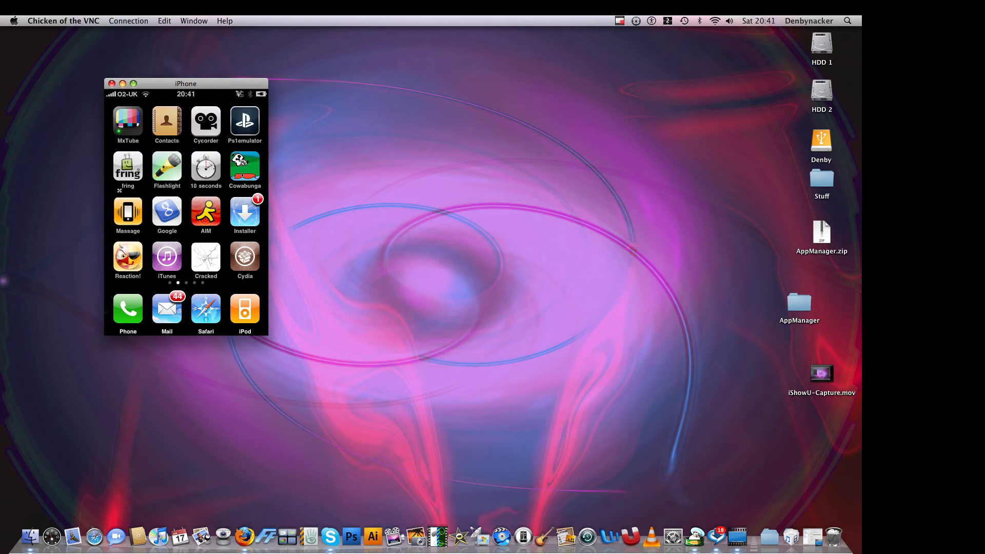
Step: Launch Cydia on the iPhone and start typing a package name into its search
{"action": "left_click", "coordinate": [242, 169]}
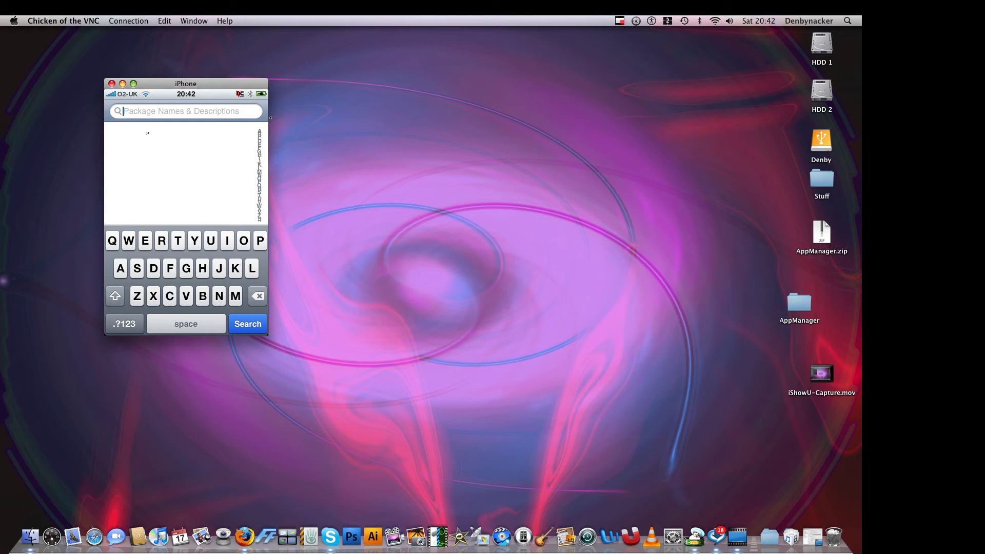
{"action": "key", "text": "v"}
{"action": "type", "text": "veen"}
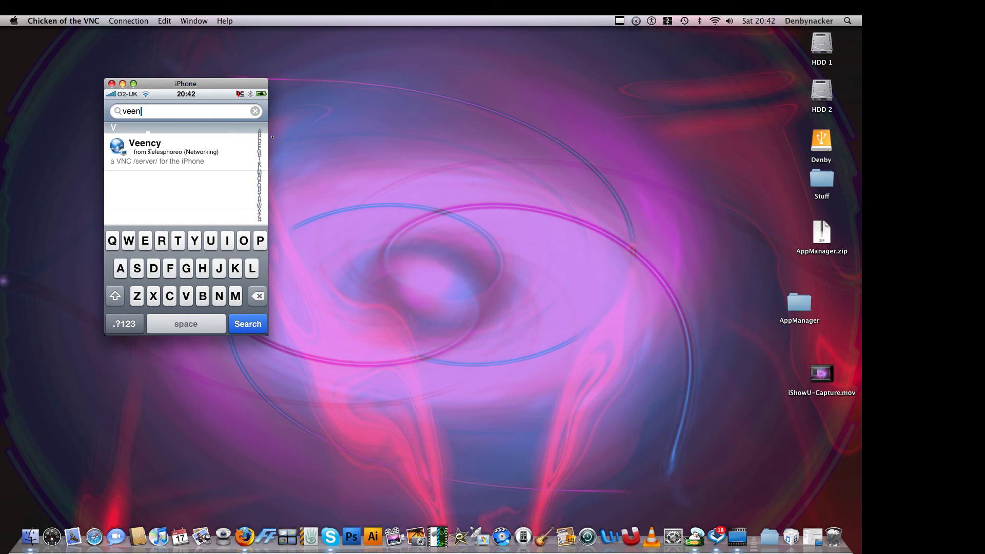
Step: Open the Veency package details from the Cydia search results
{"action": "left_click", "coordinate": [149, 152]}
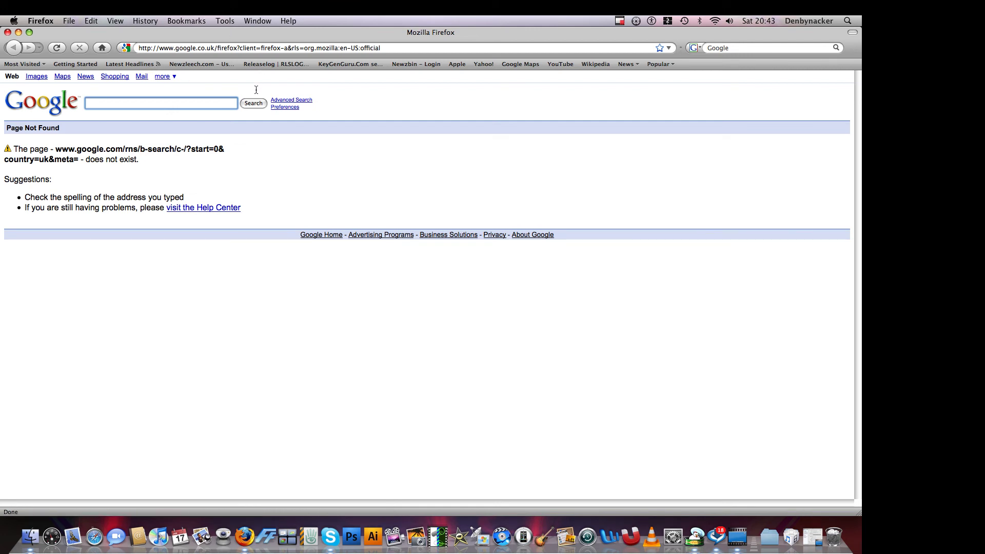
{"action": "type", "text": "chicken vn"}
{"action": "type", "text": "c"}
Step: Run the Google search for 'chicken vnc' in Firefox
{"action": "key", "text": "Return"}
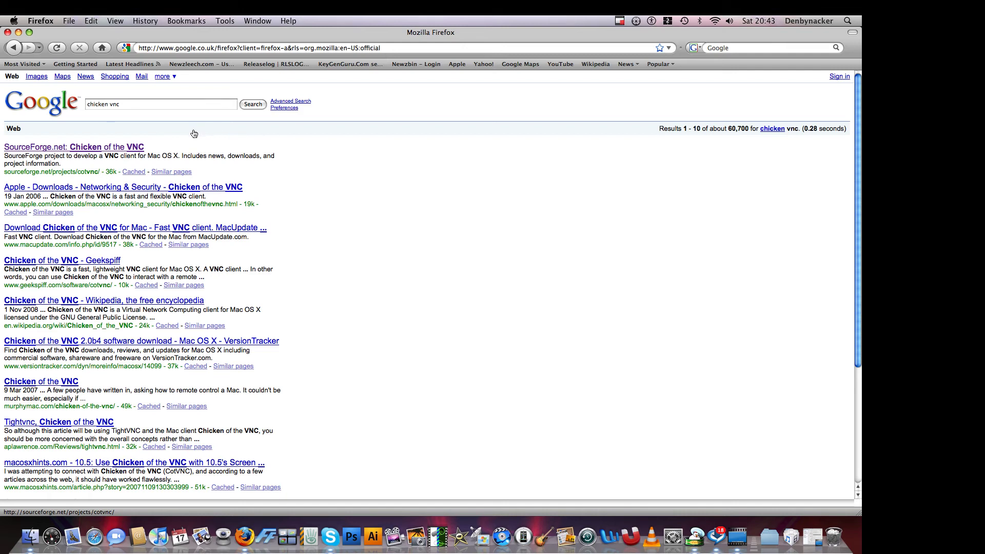
Step: Go from the SourceForge result to the Chicken of the VNC 2.0b4 downloads listing, then move to an empty Space
{"action": "left_click", "coordinate": [130, 147]}
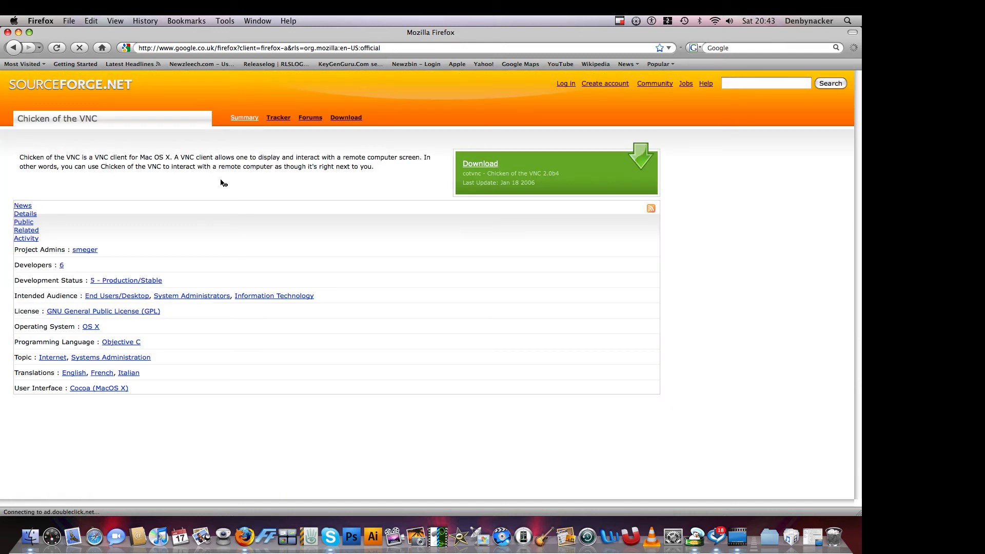
{"action": "left_click", "coordinate": [588, 162]}
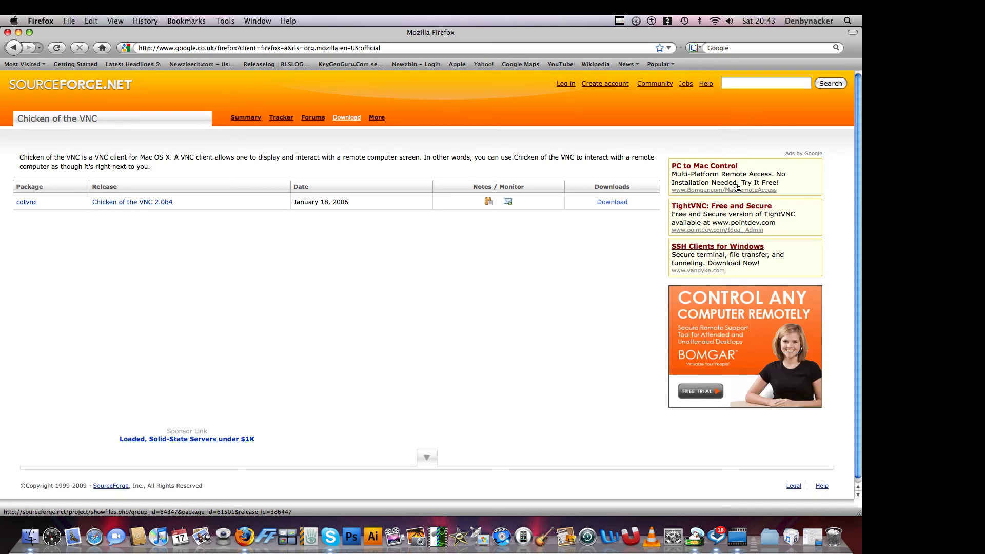
{"action": "key", "text": "ctrl+Right"}
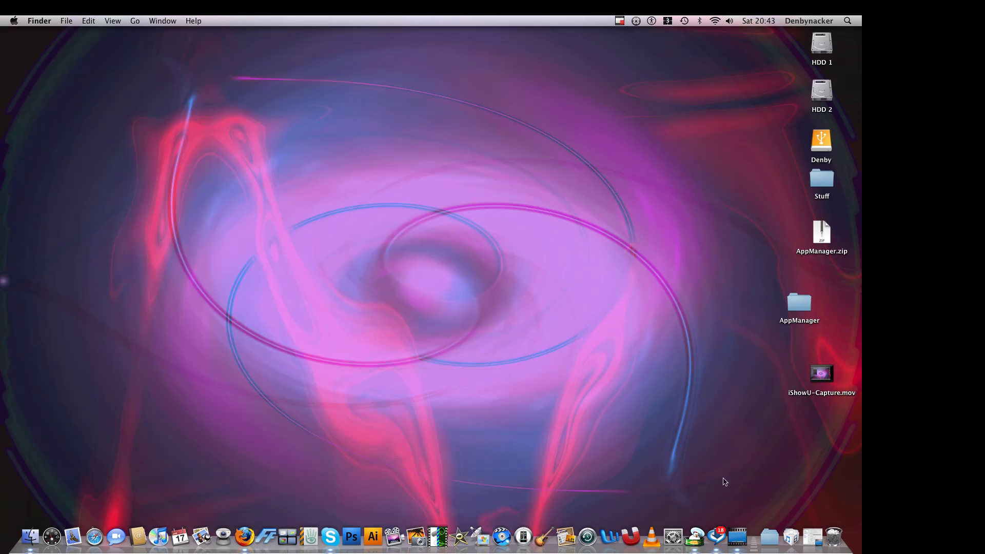
Step: Switch Spaces and bring the mirrored iPhone window forward from the Chicken of the VNC Dock icon
{"action": "key", "text": "ctrl+Left"}
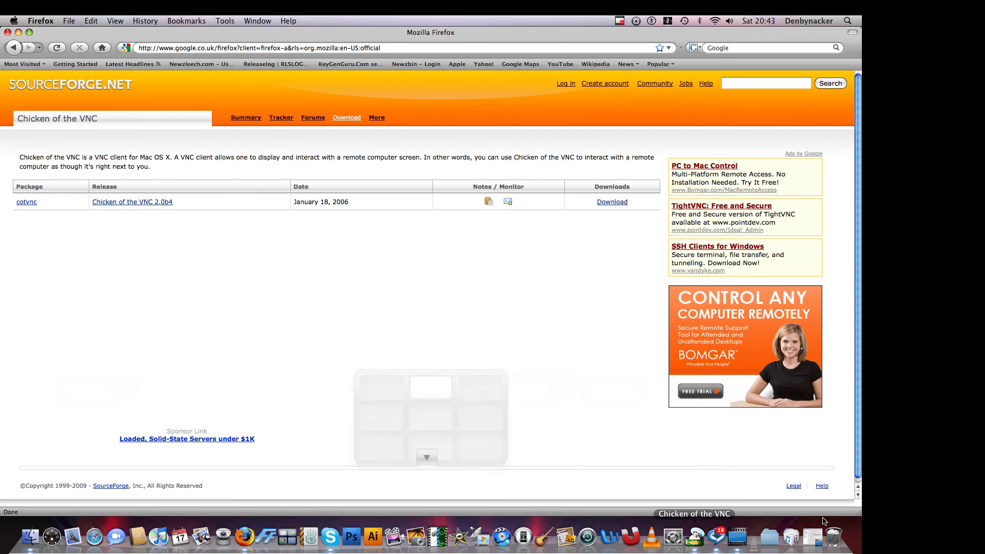
{"action": "key", "text": "ctrl+Right"}
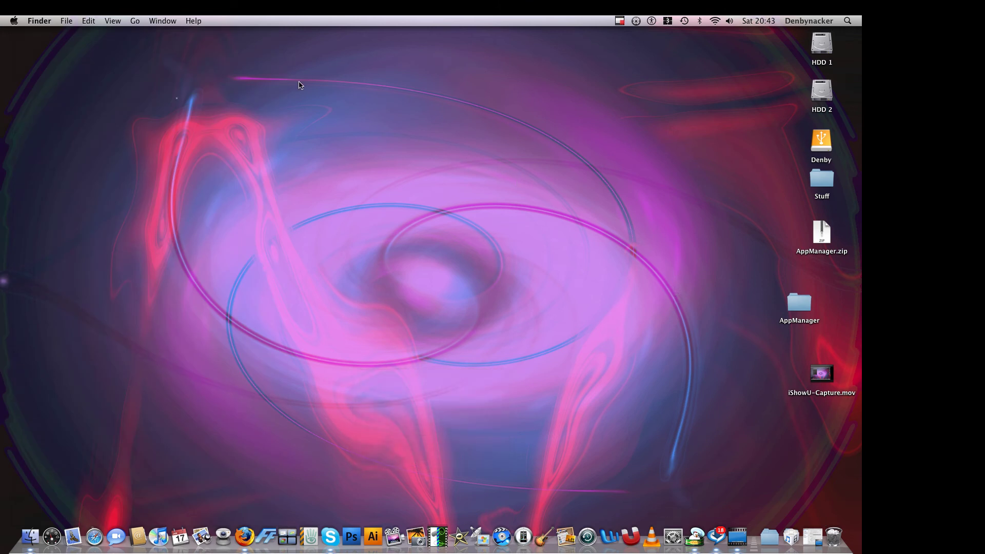
{"action": "right_click", "coordinate": [694, 536]}
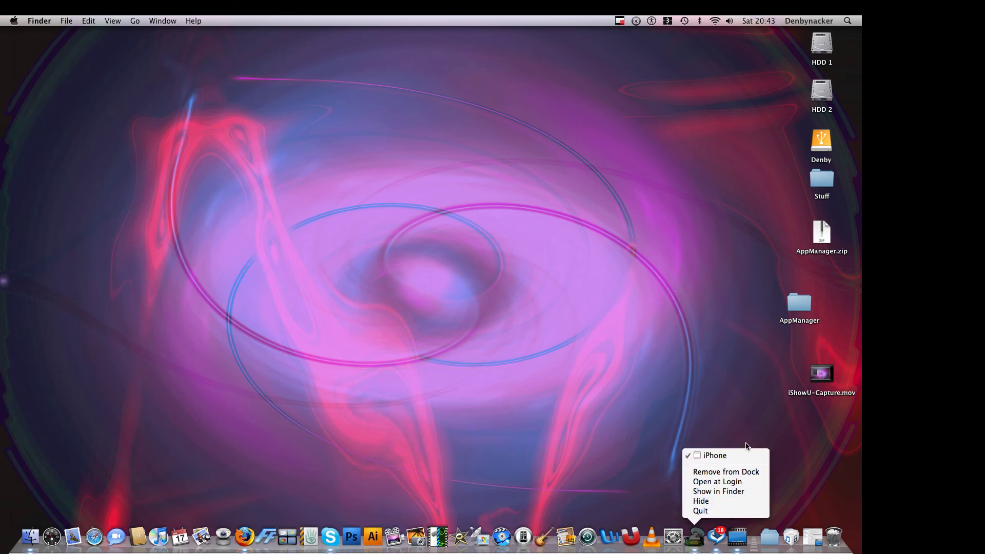
{"action": "left_click", "coordinate": [723, 455]}
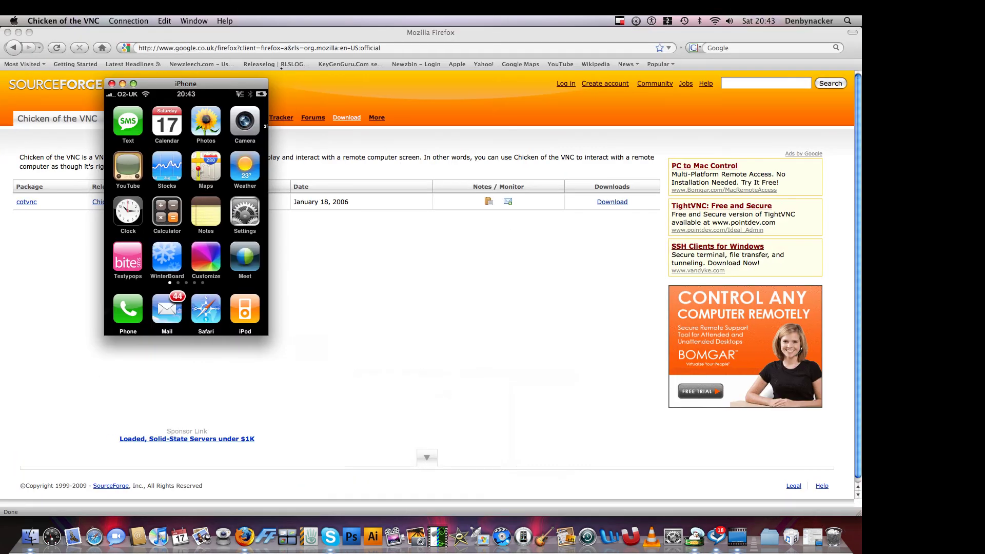
{"action": "key", "text": "ctrl+F2"}
Step: Start a new VNC connection with host localhost and reposition the iPhone window beside it
{"action": "key", "text": "Return"}
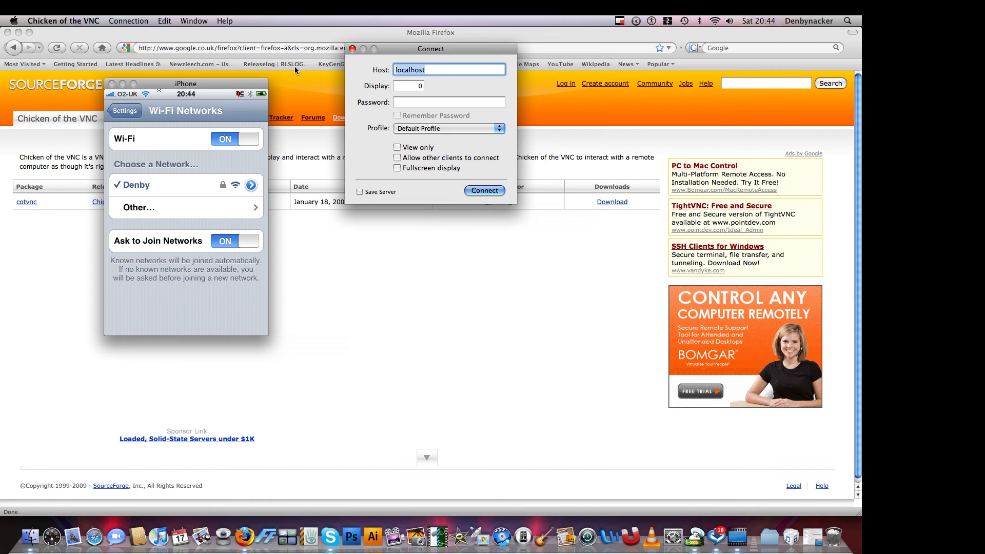
{"action": "left_click_drag", "start_coordinate": [185, 83], "coordinate": [211, 71]}
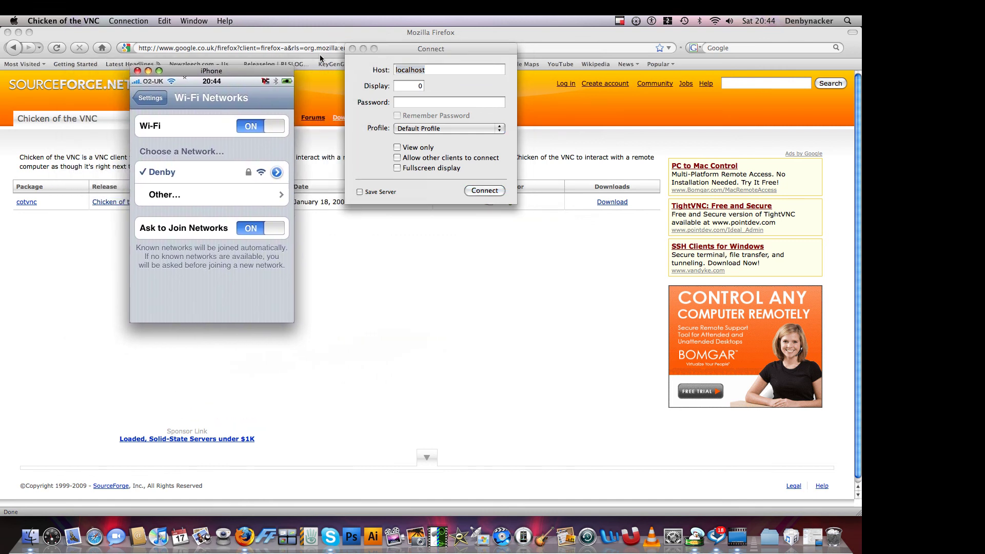
{"action": "left_click_drag", "start_coordinate": [319, 55], "coordinate": [315, 58]}
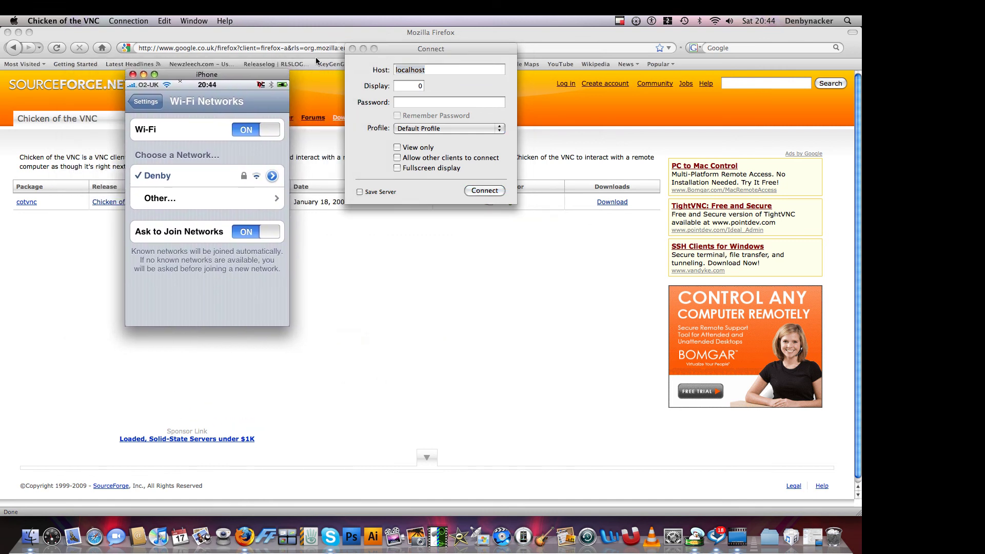